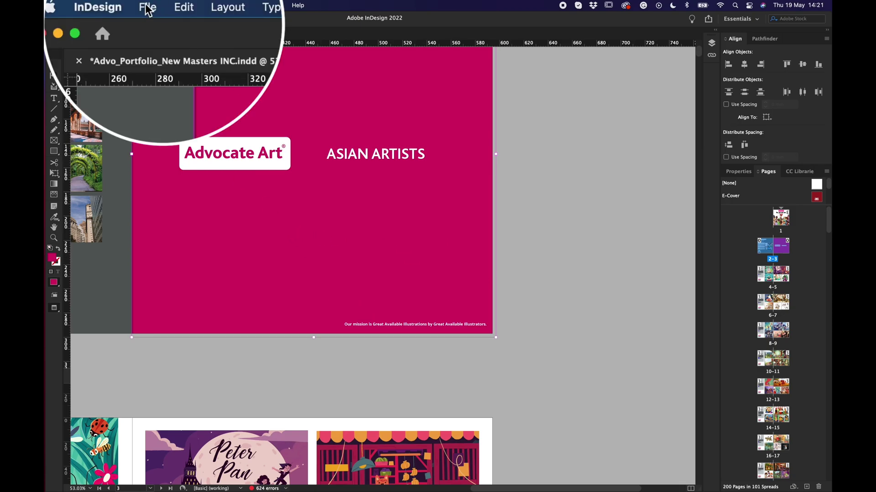
Step: Start a new document from the 297 × 297 mm Custom preset
left_click(107, 5)
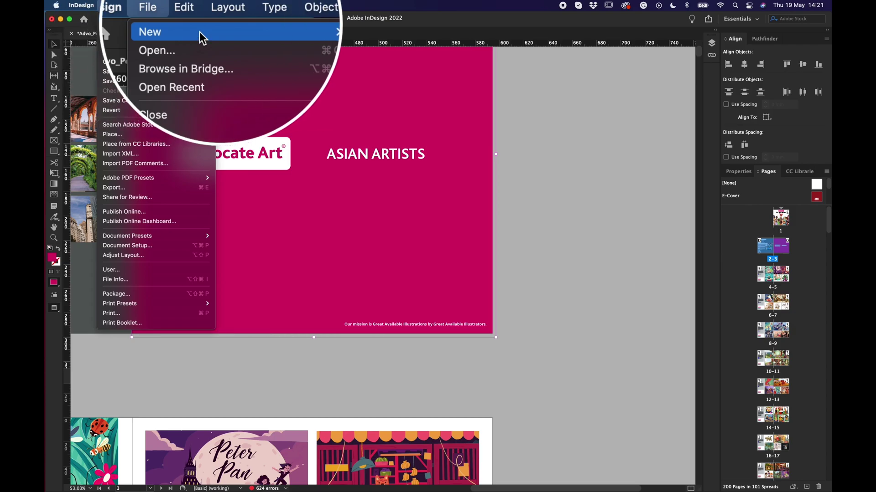
mouse_move(137, 18)
left_click(233, 21)
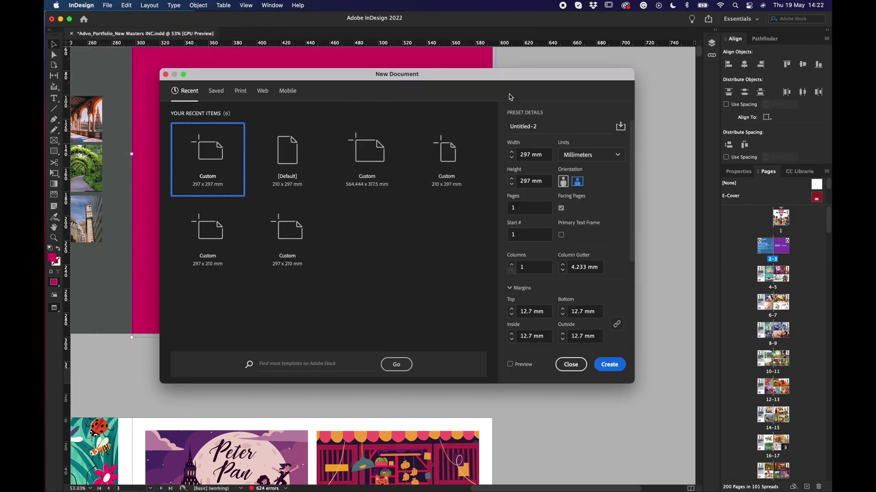
double_click(533, 157)
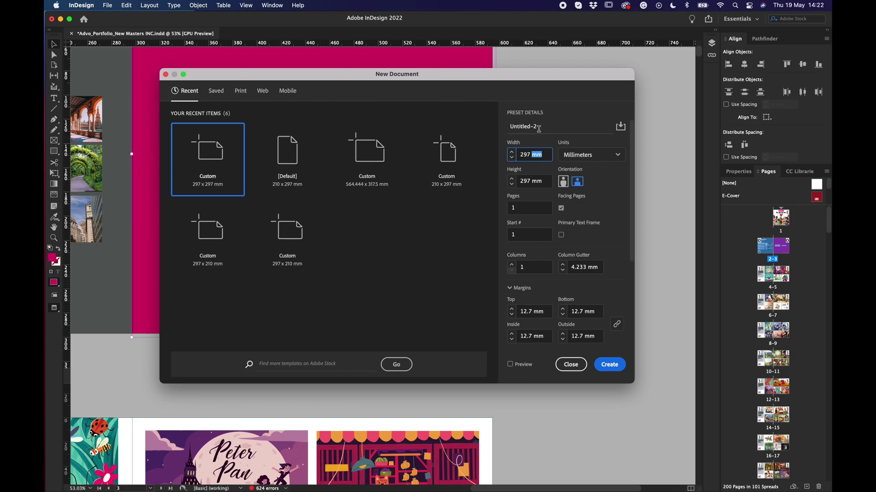
Step: Rename the preset to 'Test 2' and keep the units in millimetres
left_click(538, 126)
key("super+a")
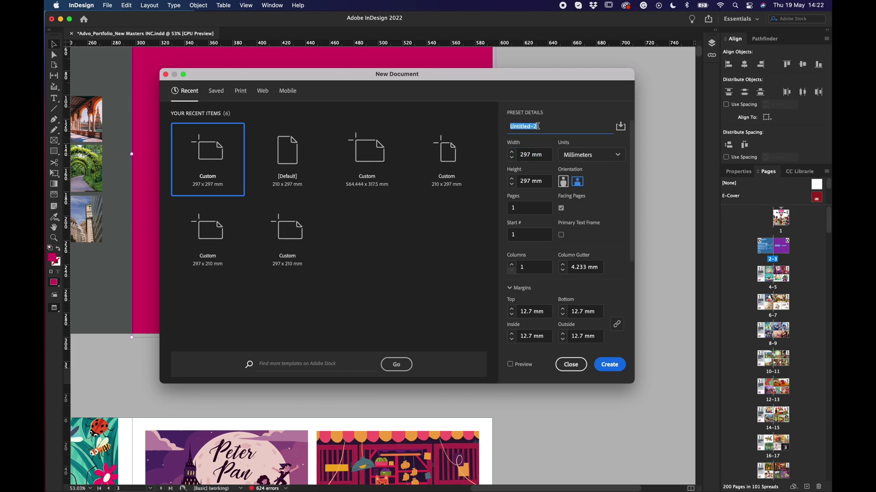
key("BackSpace")
type("Test 2")
left_click(537, 155)
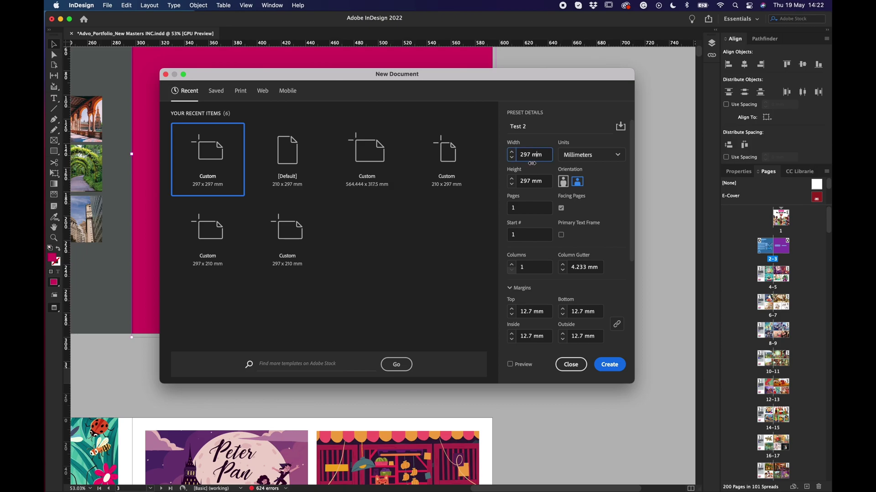
left_click(523, 158)
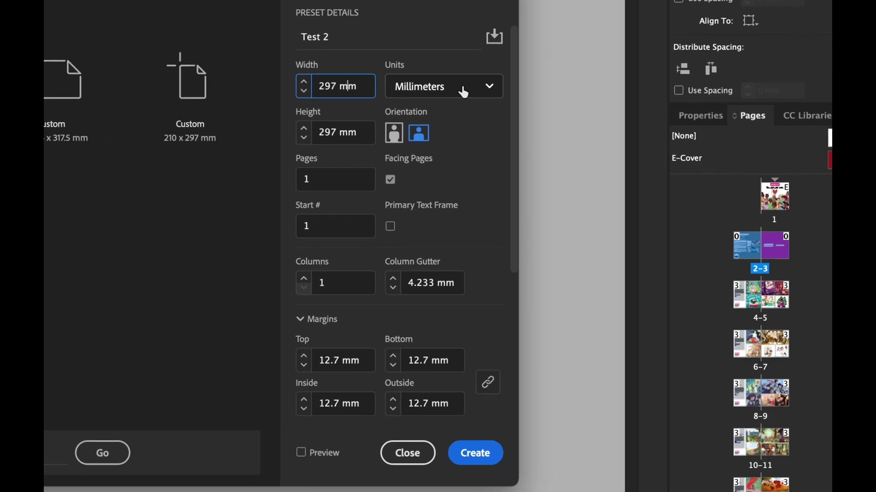
left_click(593, 157)
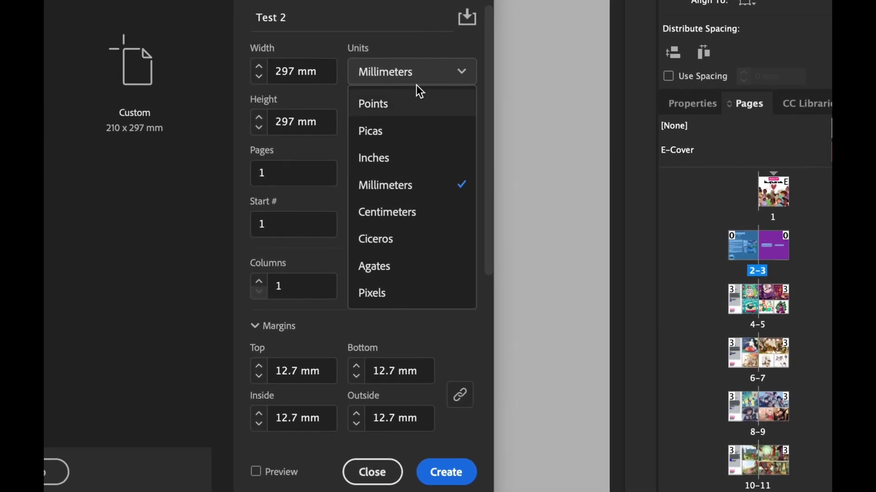
left_click(408, 18)
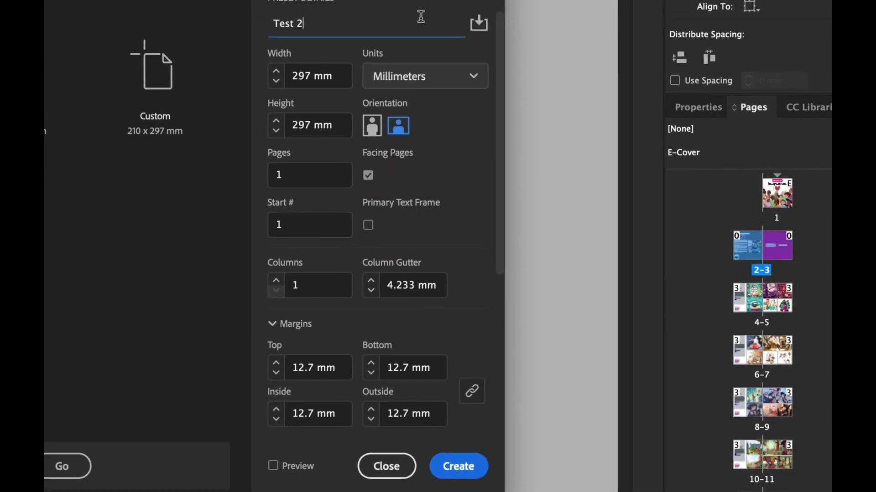
Step: Set bleed to 3 mm on top, bottom, inside and outside, with zero slug
scroll(585, 271, "down", 2)
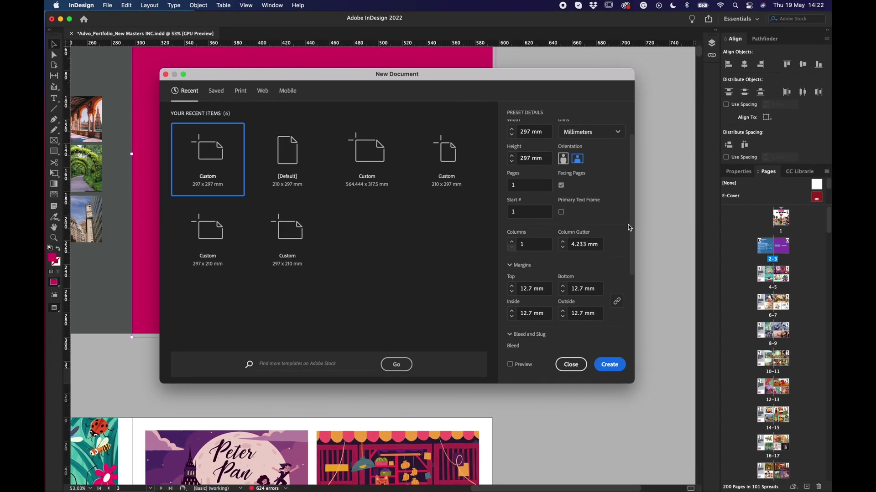
scroll(615, 226, "down", 3)
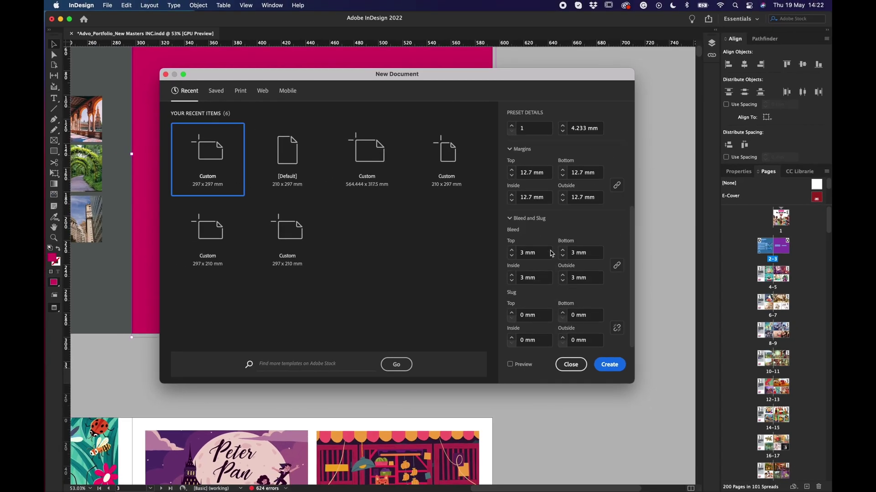
left_click(531, 255)
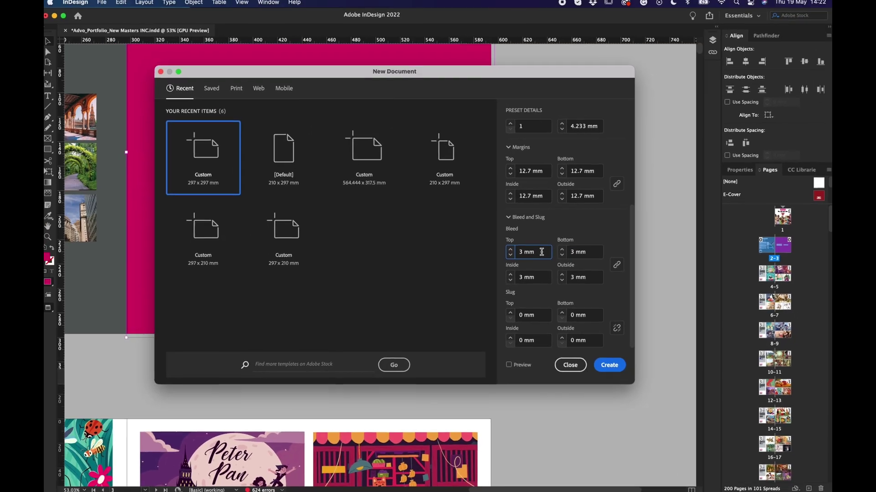
left_click_drag(541, 251, 509, 250)
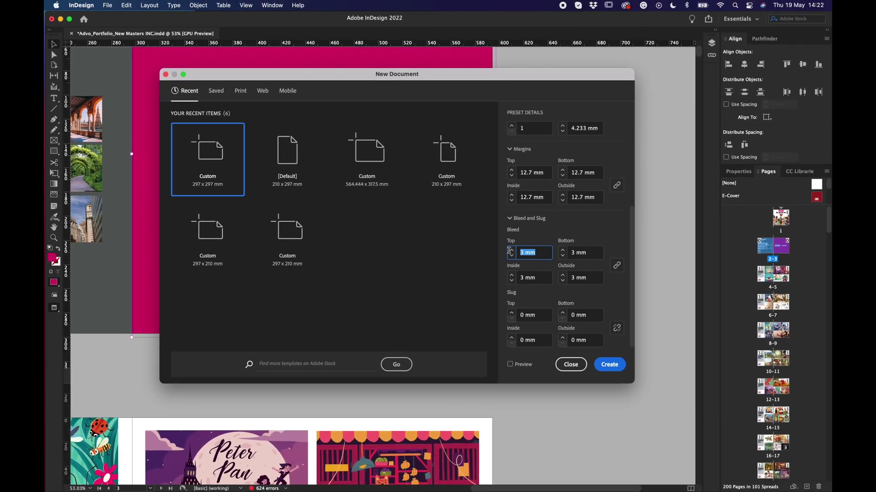
key("BackSpace")
left_click(577, 253)
left_click(524, 253)
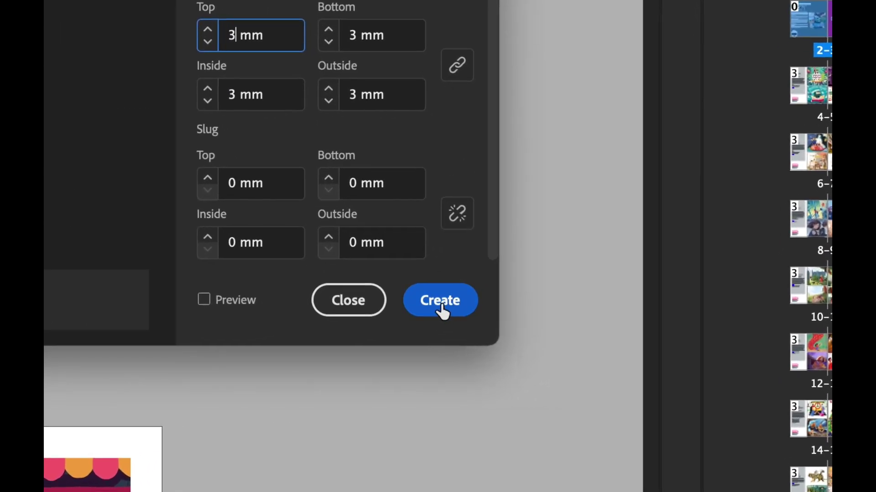
Step: Create the square Test 2 document, paste the Diversity Portfolio 2022 cover and align its frame to the bleed
left_click(441, 305)
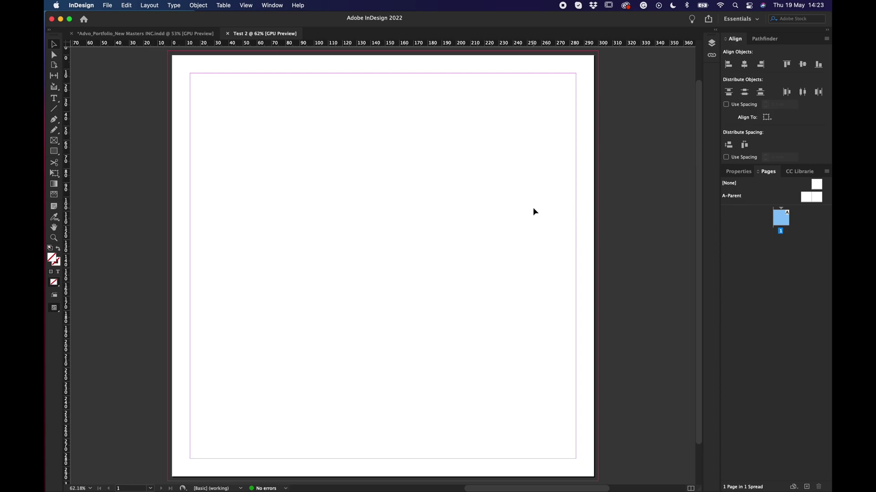
key("super+v")
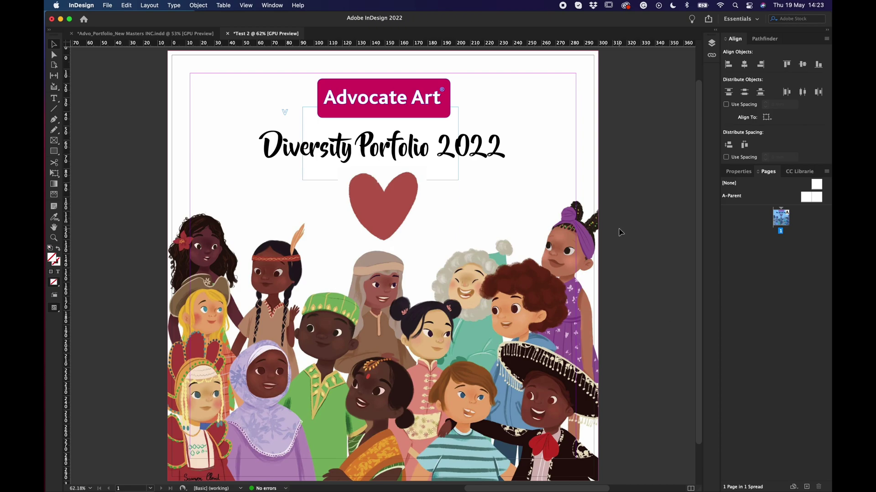
key("super+1")
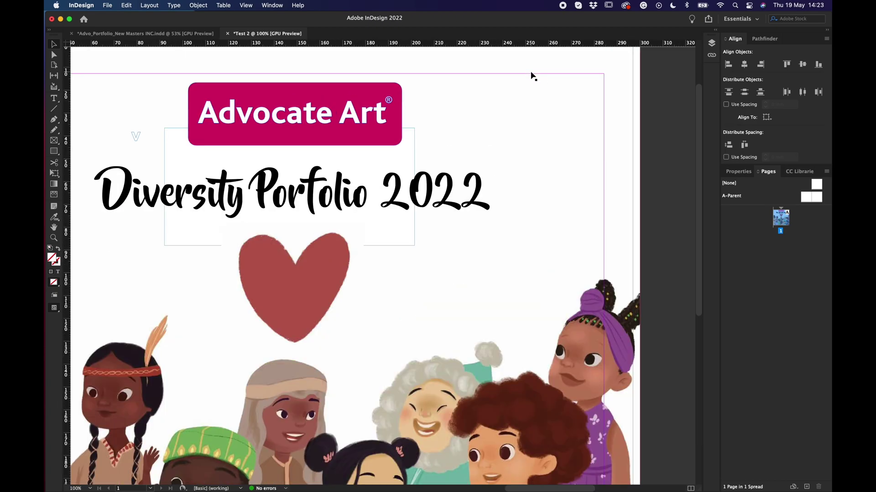
scroll(538, 96, "up", 3)
scroll(549, 118, "up", 6)
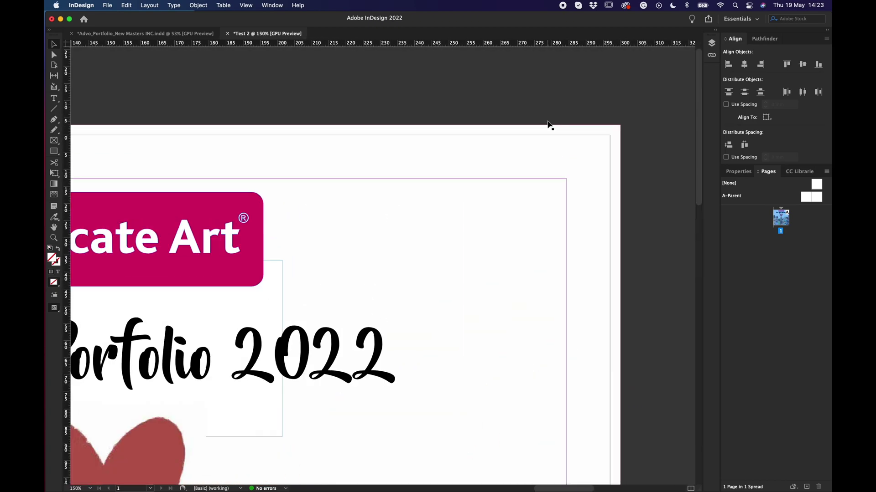
scroll(549, 121, "left", 10)
scroll(549, 121, "up", 5)
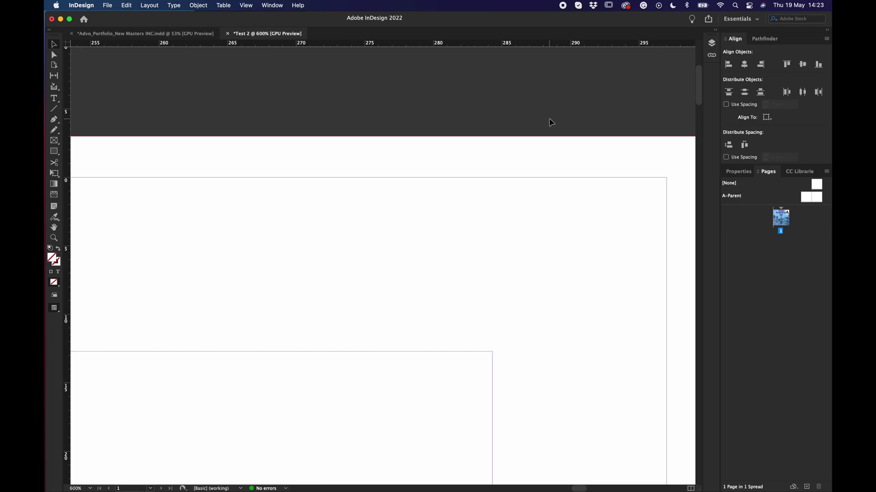
left_click_drag(582, 151, 502, 230)
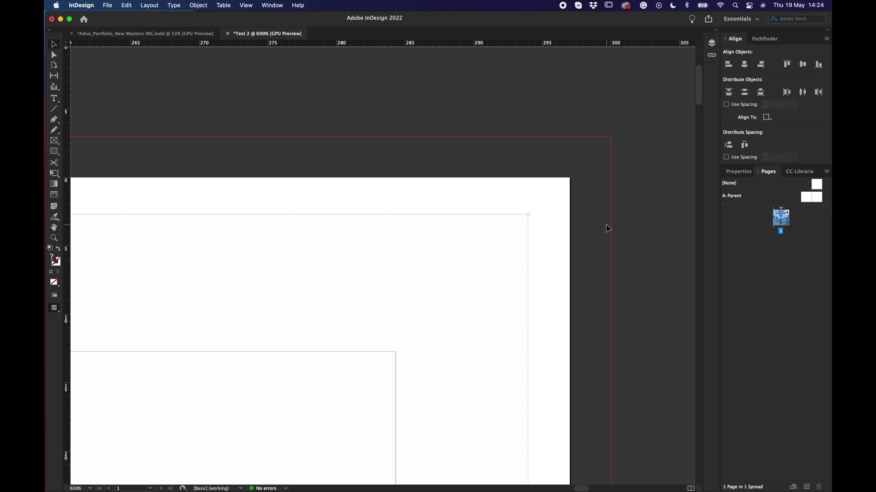
Step: Preview the cover without guides or bleed, then fit the whole page in the window
key("w")
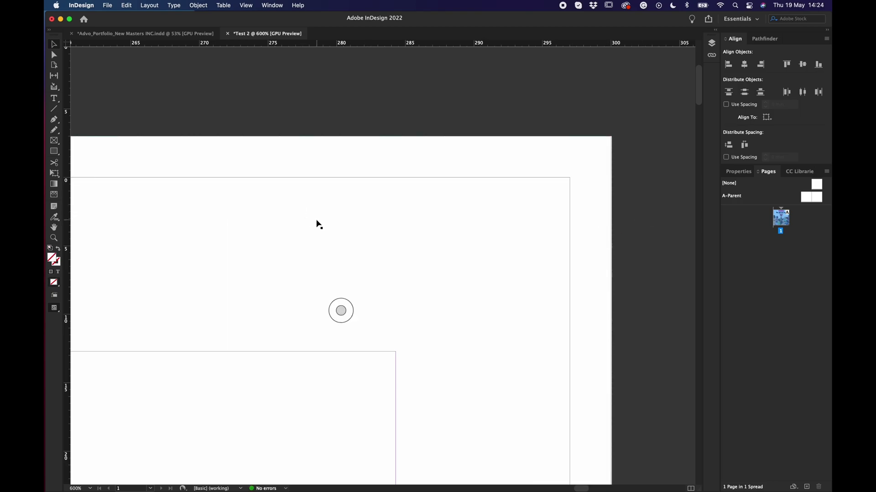
scroll(320, 224, "down", 8)
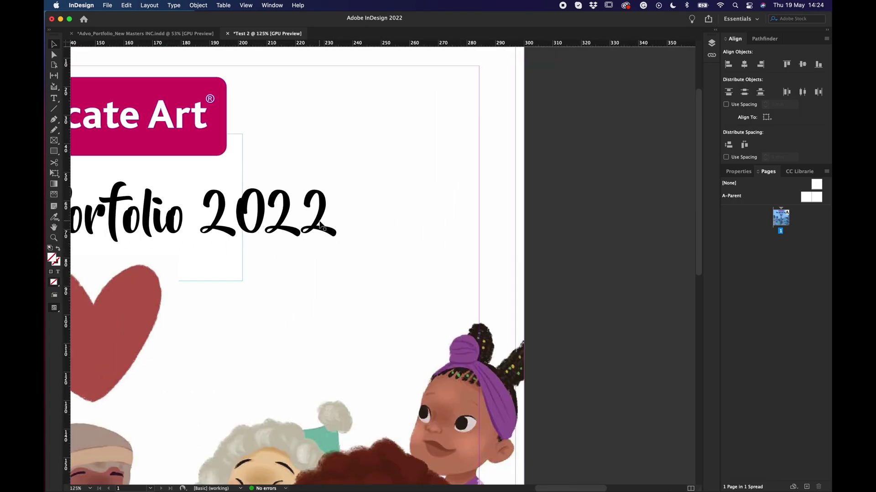
scroll(321, 225, "down", 5)
scroll(320, 225, "up", 2)
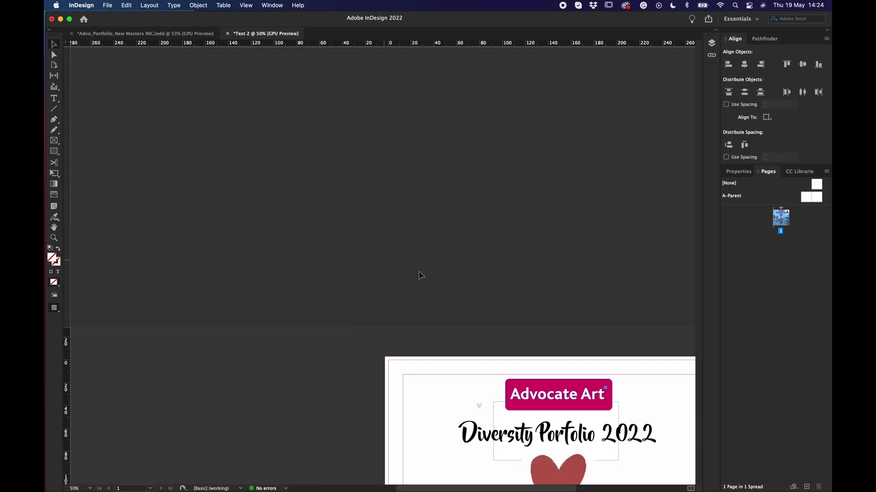
key("super+0")
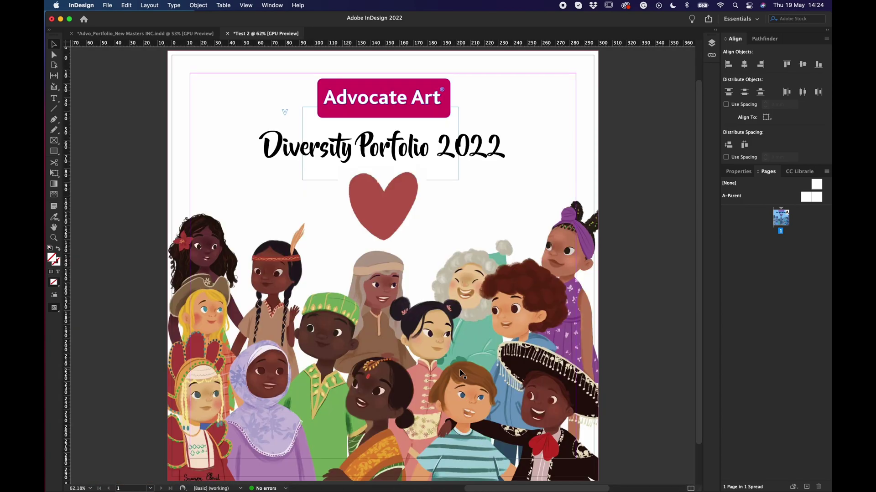
Step: Export Test 2 with the Desktop as the save location
left_click(108, 5)
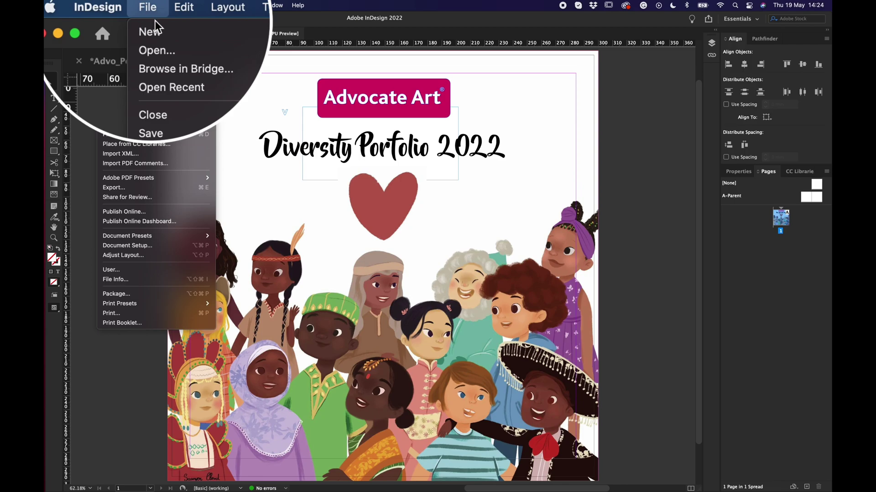
left_click(153, 192)
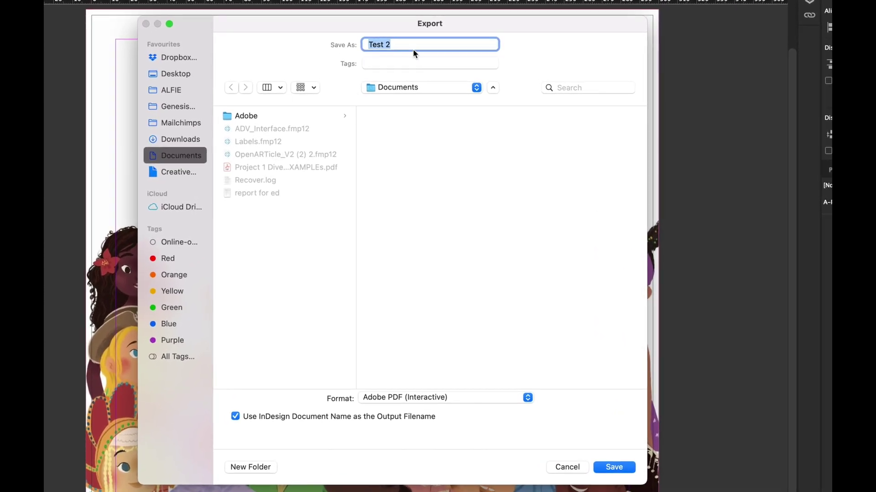
left_click(395, 45)
left_click(453, 87)
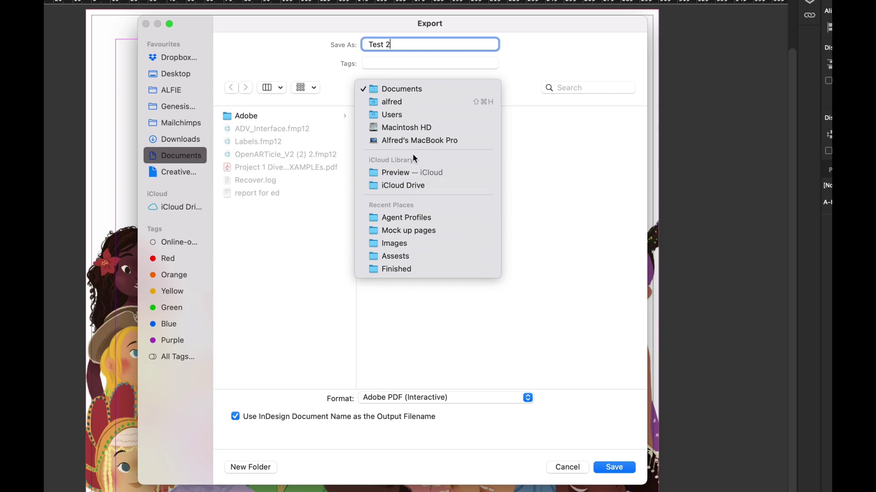
left_click(410, 103)
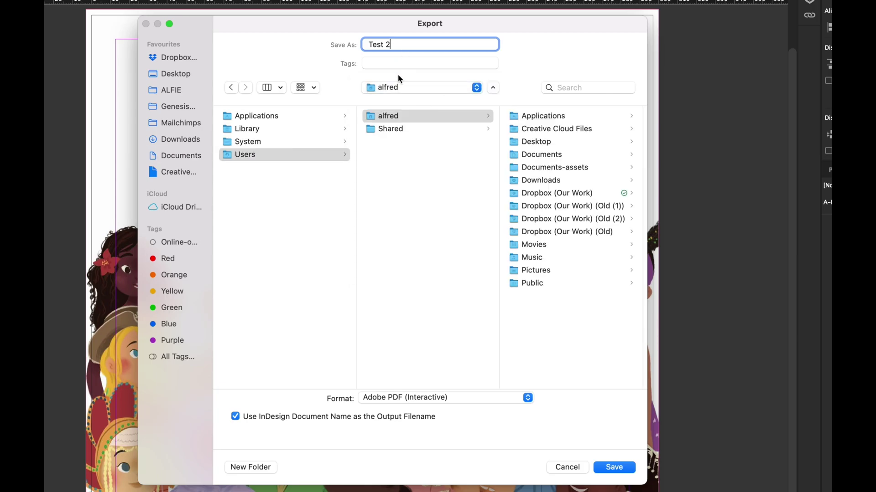
left_click(172, 72)
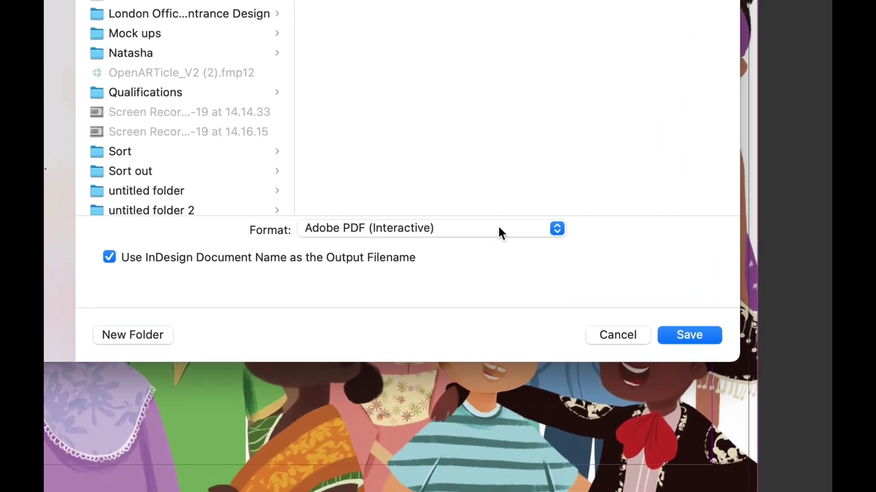
Step: Set the export format to Adobe PDF (Print)
left_click(486, 397)
left_click(488, 396)
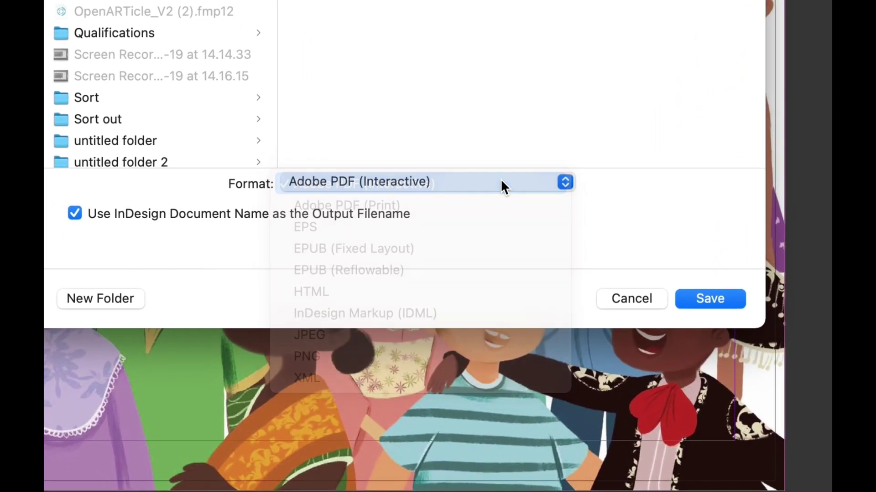
left_click(519, 184)
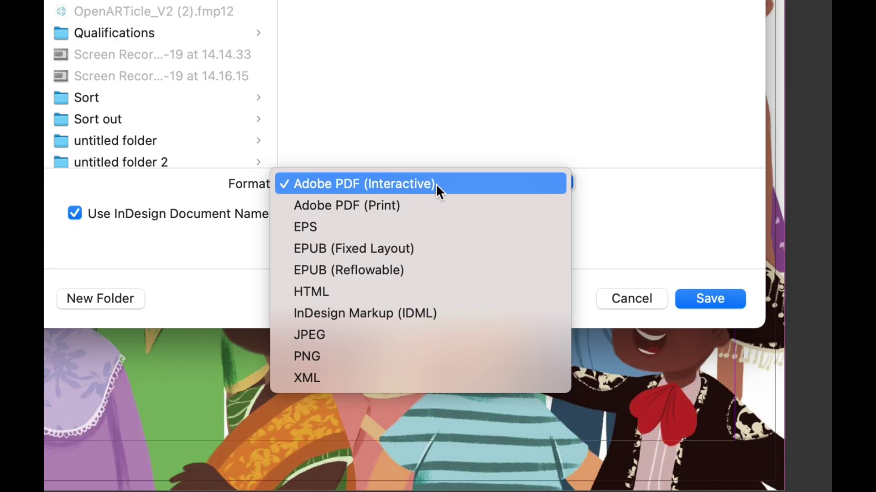
left_click(381, 205)
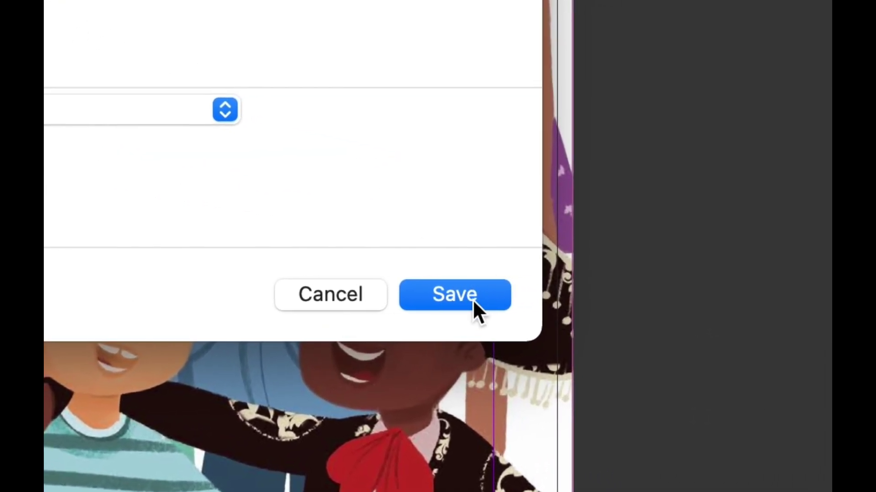
Step: Apply the [High Quality Print] PDF preset in the export options
left_click(472, 297)
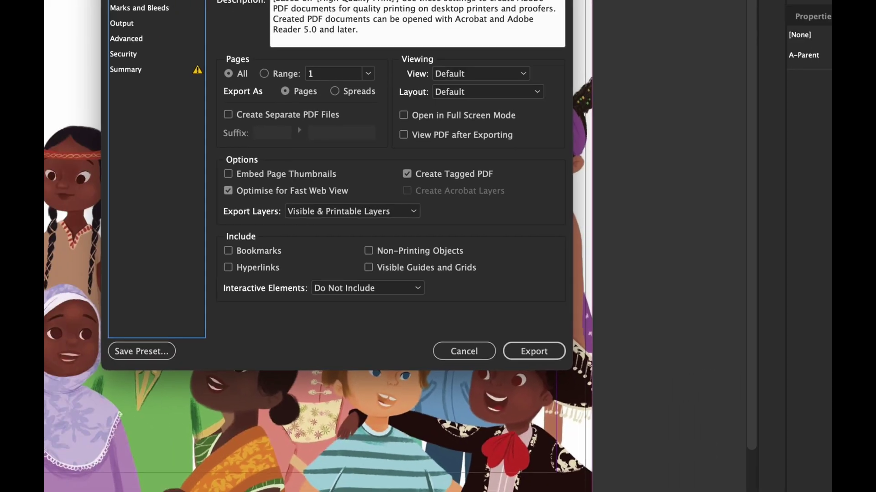
left_click_drag(398, 87, 343, 86)
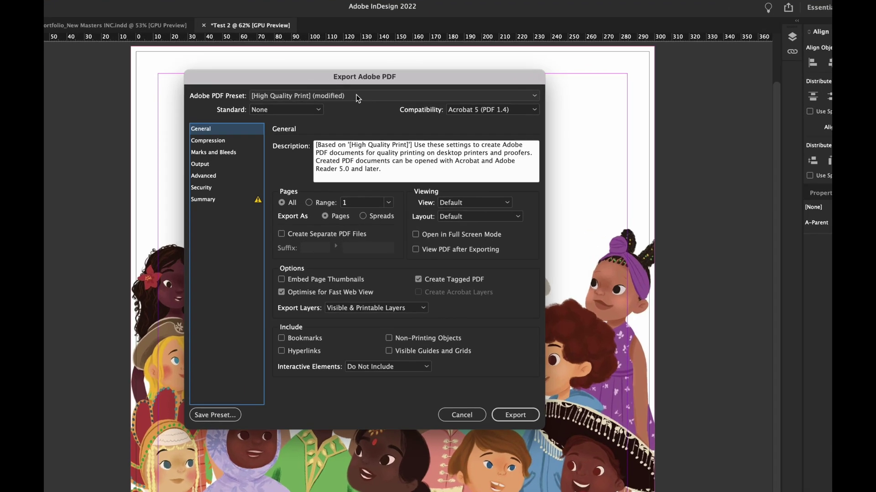
left_click(358, 97)
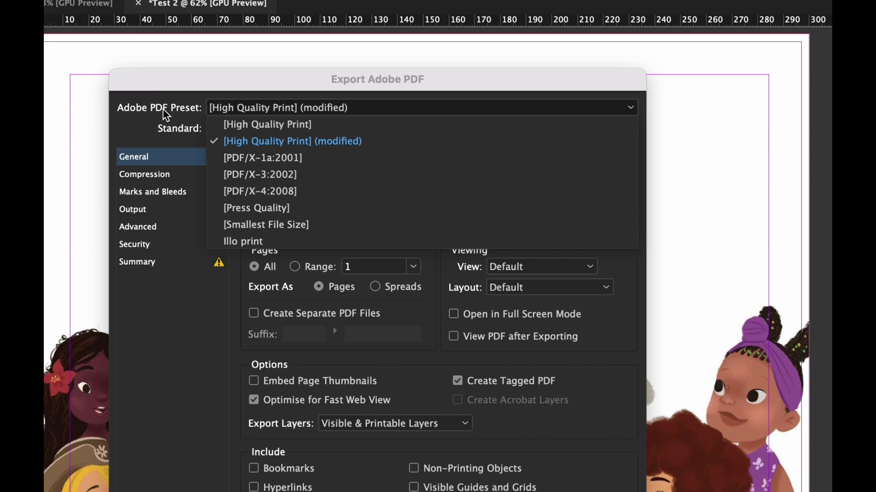
left_click(301, 125)
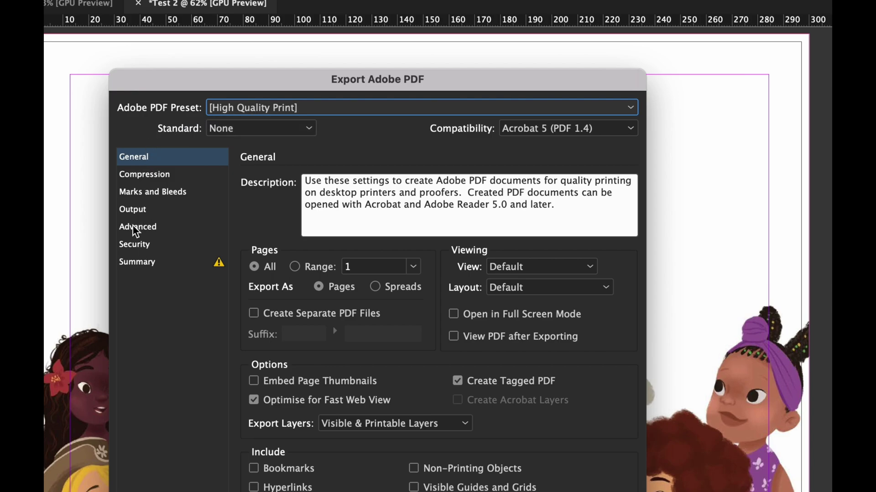
left_click(158, 154)
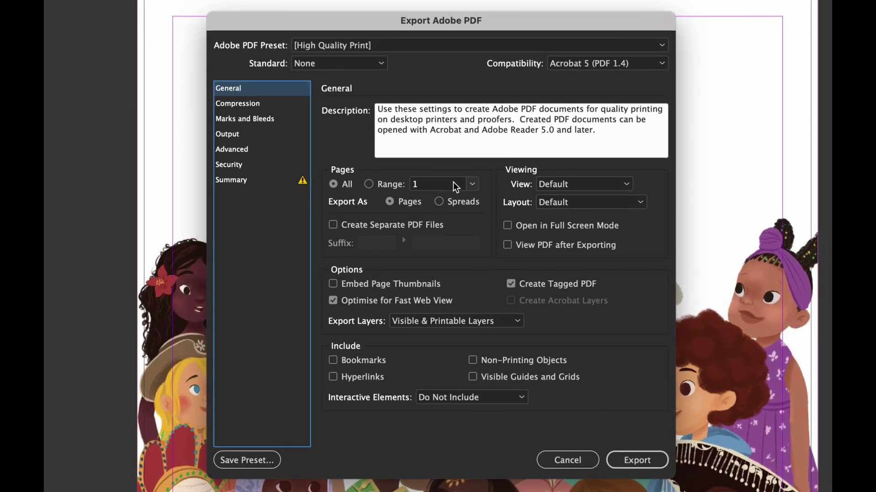
Step: Set the page range to export all pages
left_click(435, 183)
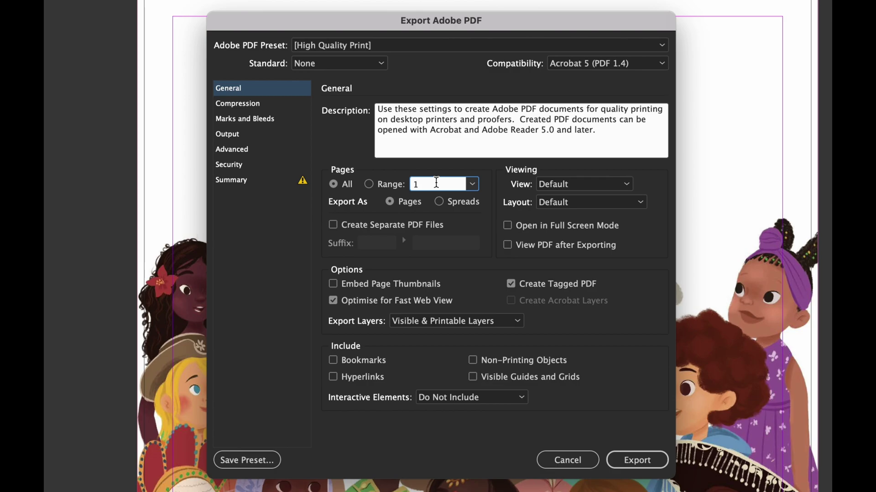
type(",2")
key("BackSpace")
key("BackSpace")
left_click(334, 185)
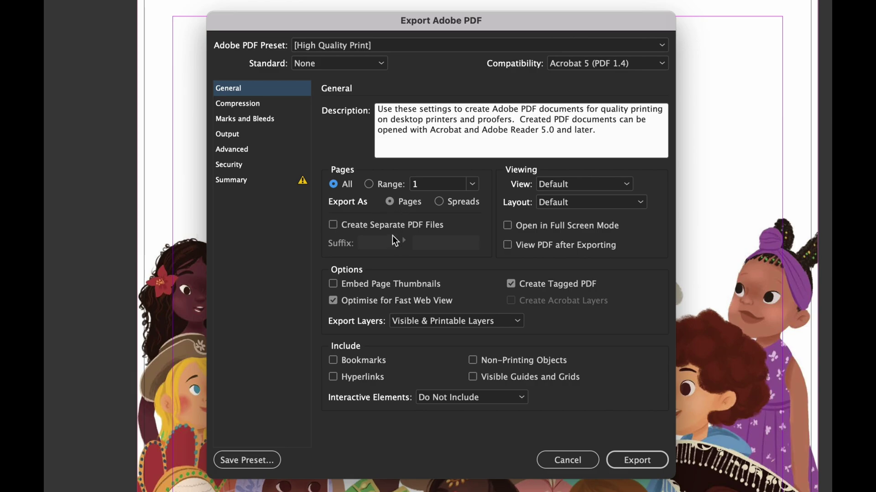
Step: In Marks and Bleeds, enable Crop Marks and Use Document Bleed Settings
left_click(247, 105)
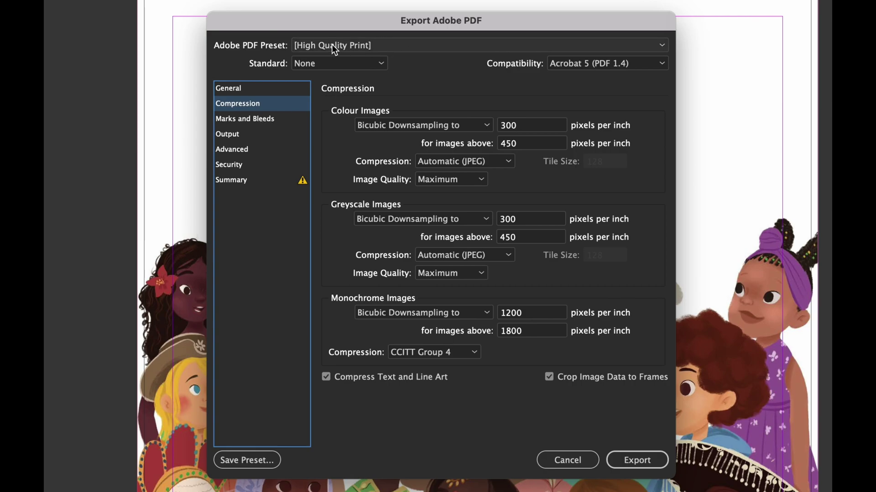
left_click(268, 119)
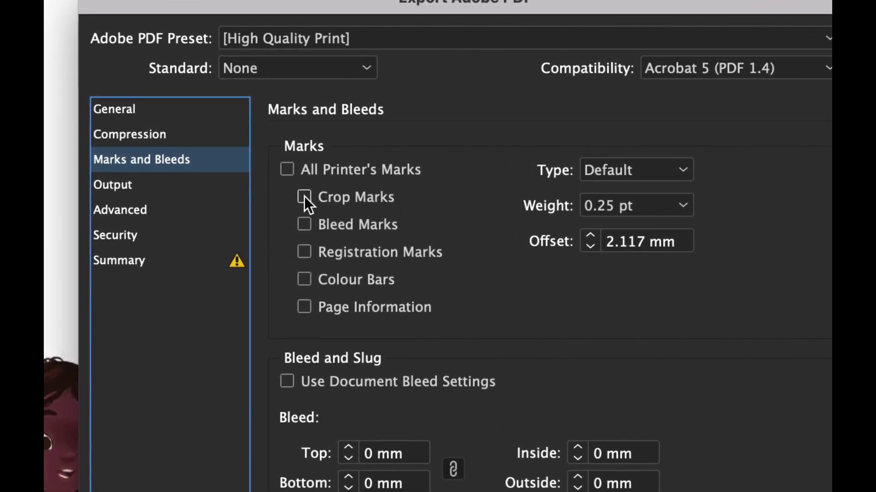
left_click(304, 197)
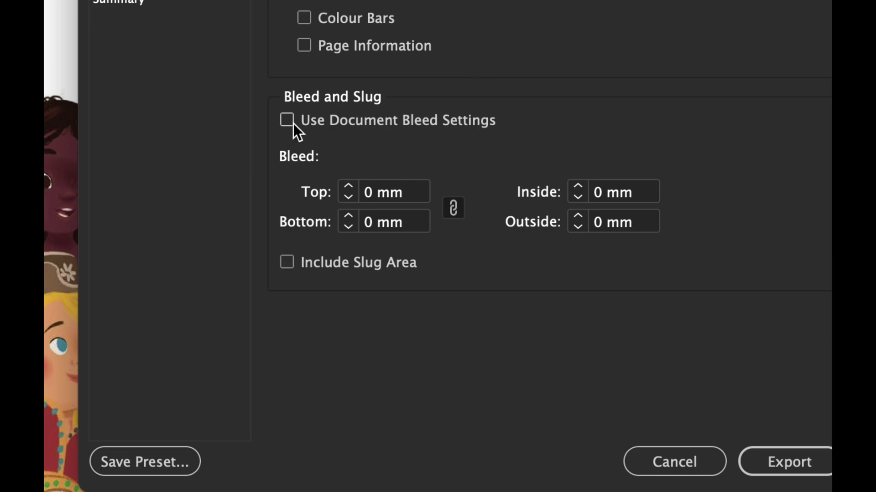
left_click(287, 120)
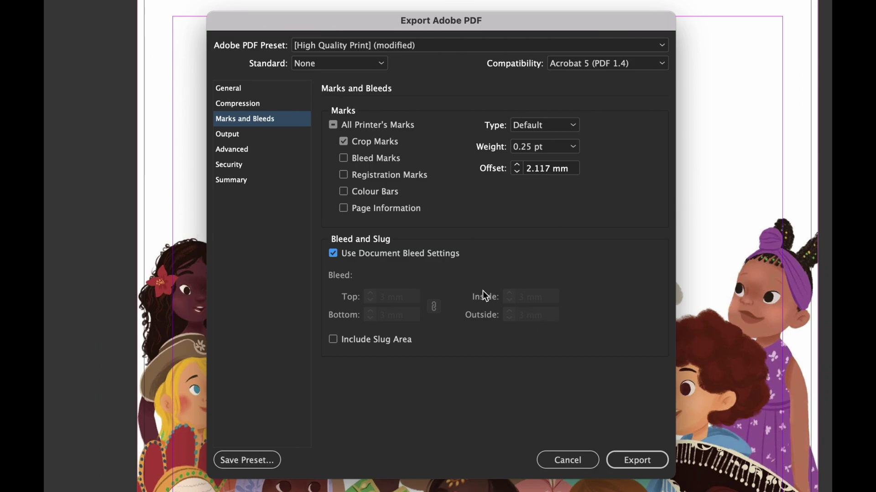
Step: Set colour conversion to Convert to Destination (Preserve Numbers) with Coated FOGRA39
left_click(230, 135)
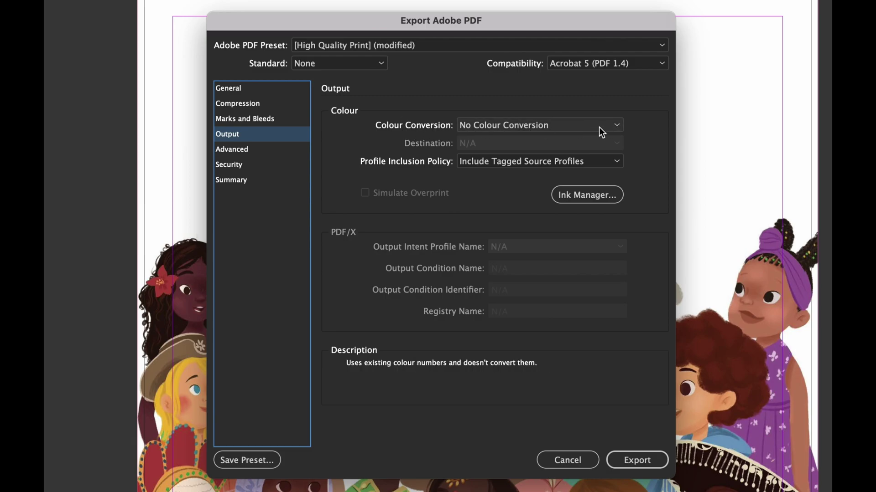
left_click(613, 125)
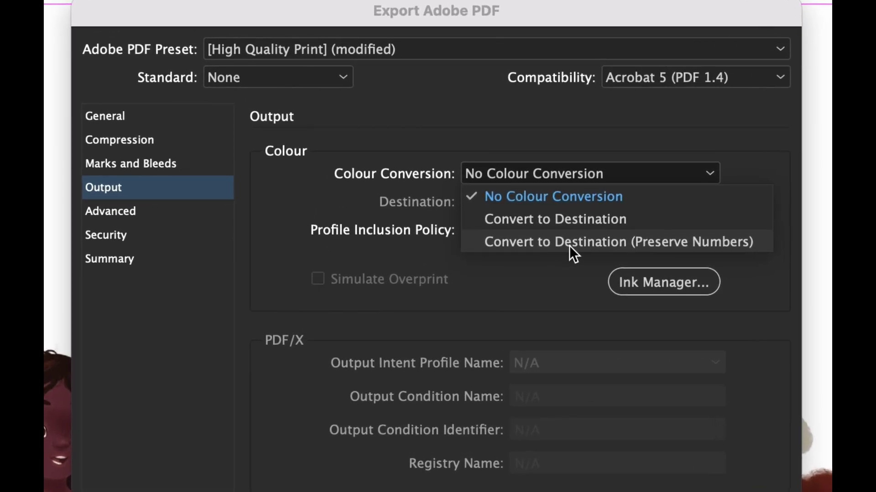
left_click(697, 240)
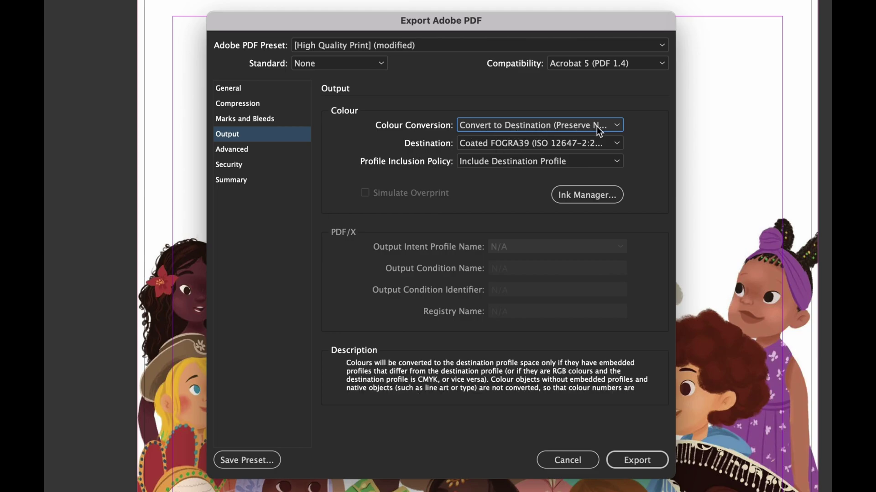
Step: Review the Advanced, Security, Summary, Output and Marks and Bleeds export settings
left_click(248, 152)
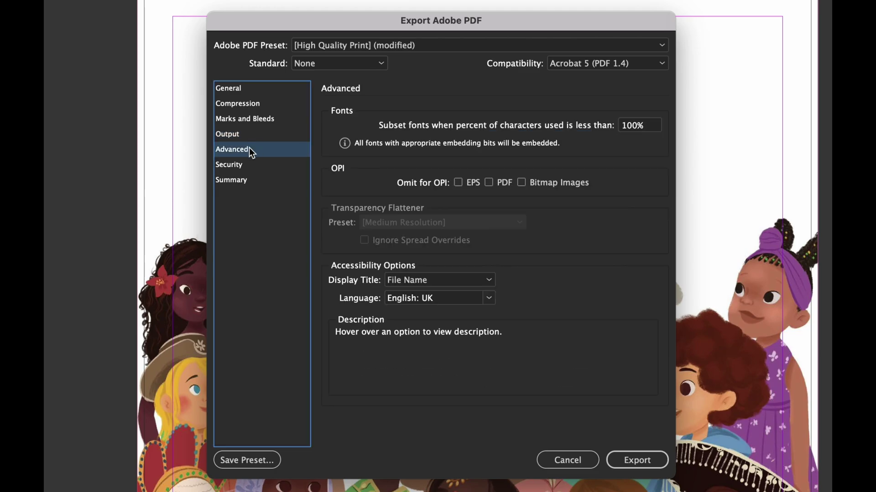
left_click(250, 164)
left_click(251, 180)
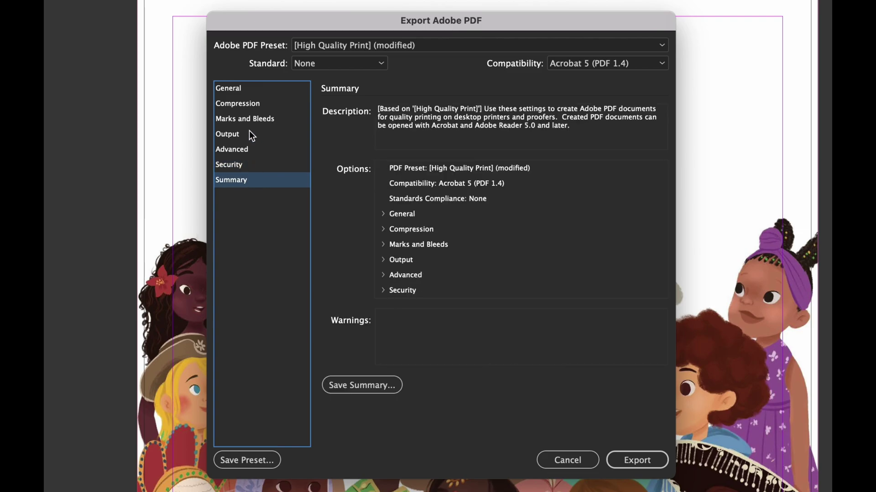
left_click(249, 132)
left_click(261, 119)
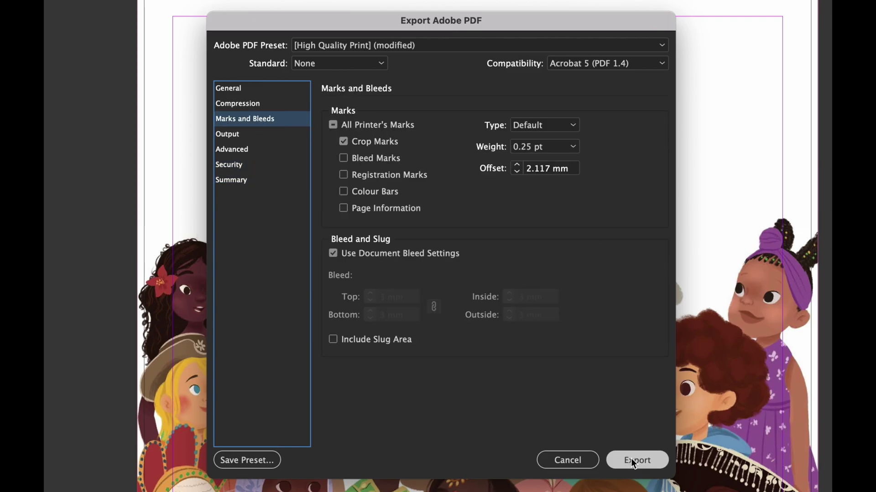